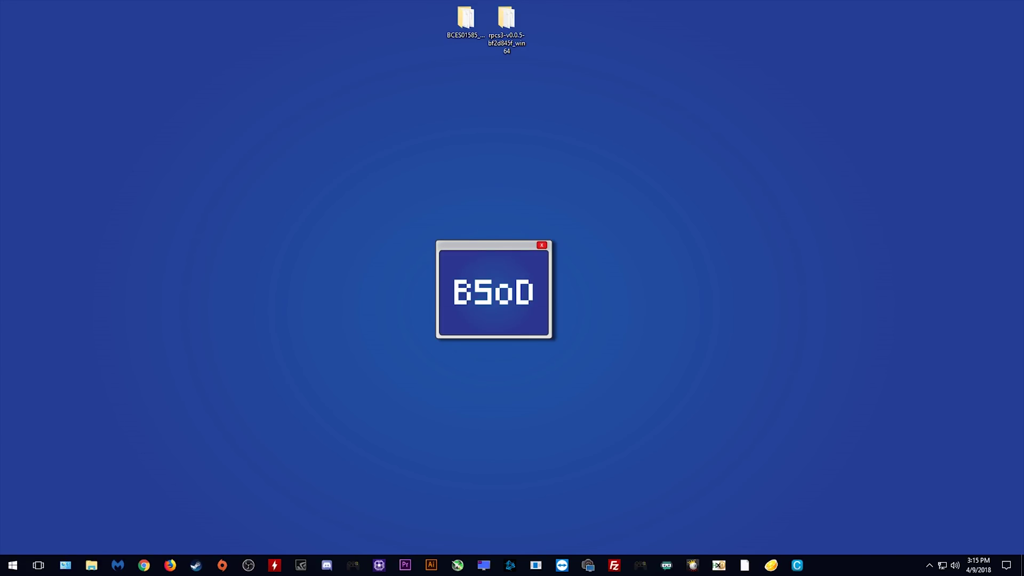
# Launch rpcs3.exe from the rpcs3-v0.0.5-bf2d845f_win64 desktop folder and compare The Last of Us entry's serial with the save folder's name.
pyautogui.doubleClick(508, 25)
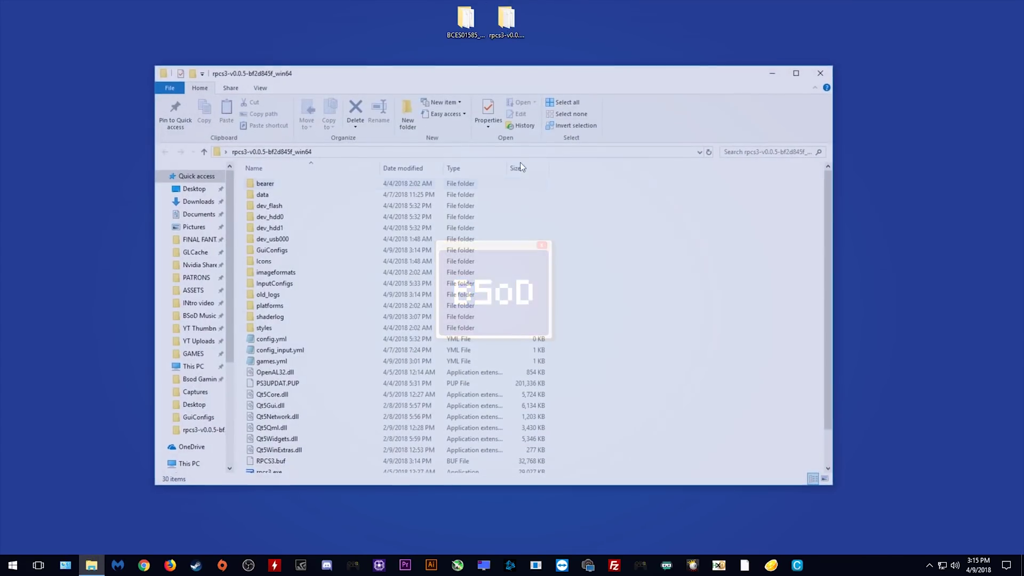
pyautogui.scroll(-1, 292, 460)
pyautogui.doubleClick(280, 434)
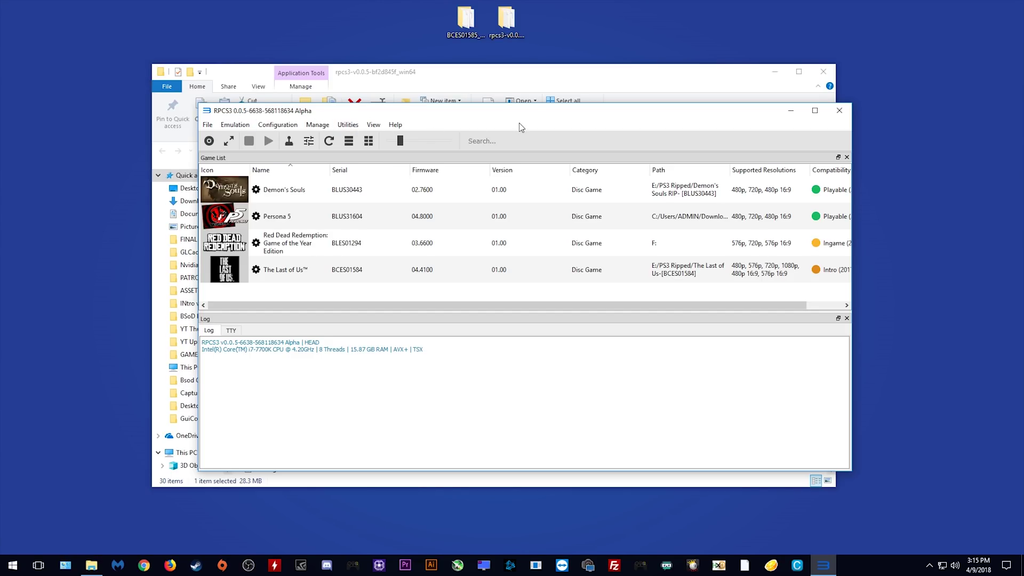
pyautogui.click(291, 274)
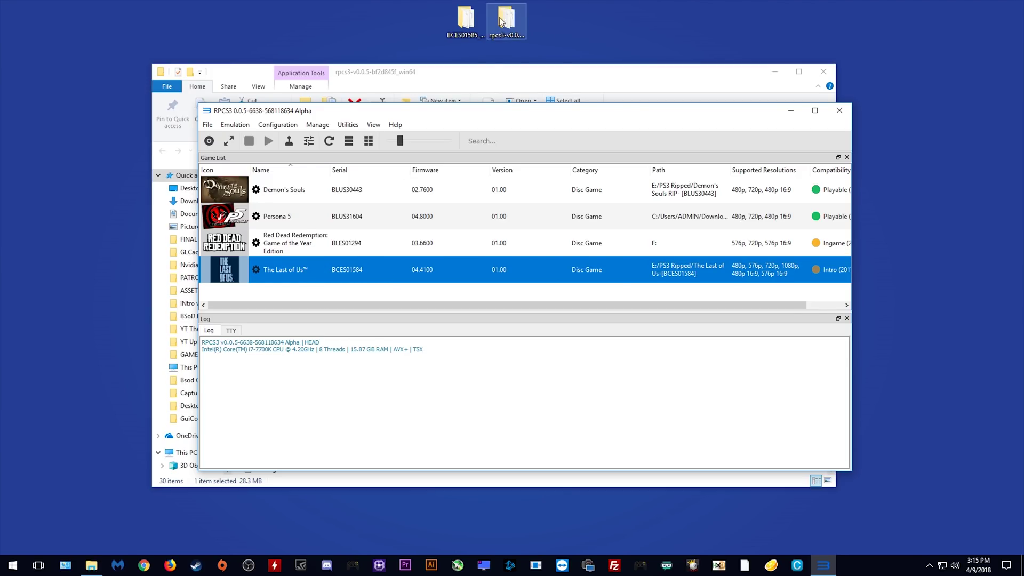
pyautogui.click(460, 20)
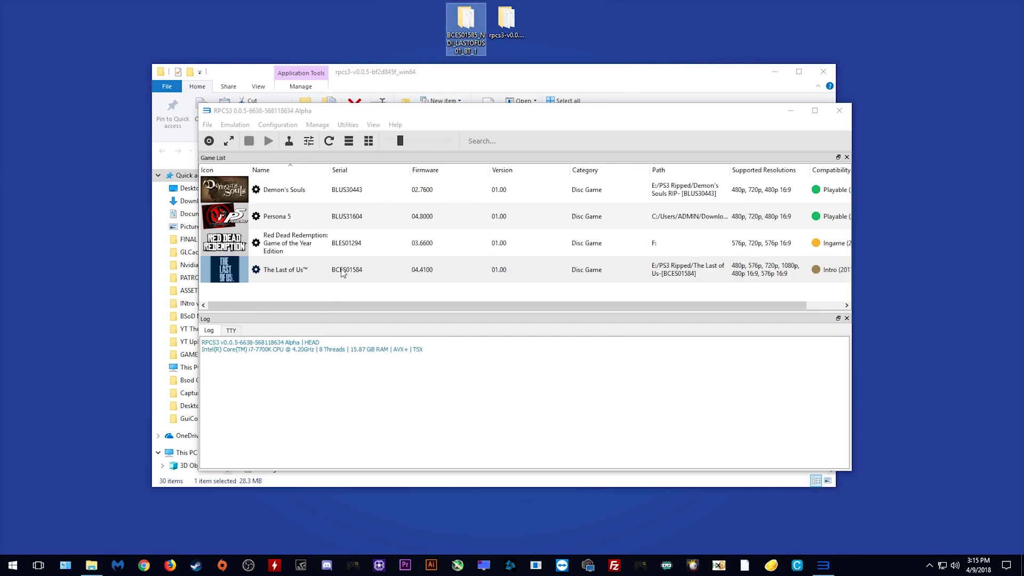
# Move the BCES01585_NDI_LASTOFUS01_BT_1 save folder from the desktop into the emulator's dev_hdd0/home/00000001/savedata folder.
pyautogui.click(790, 111)
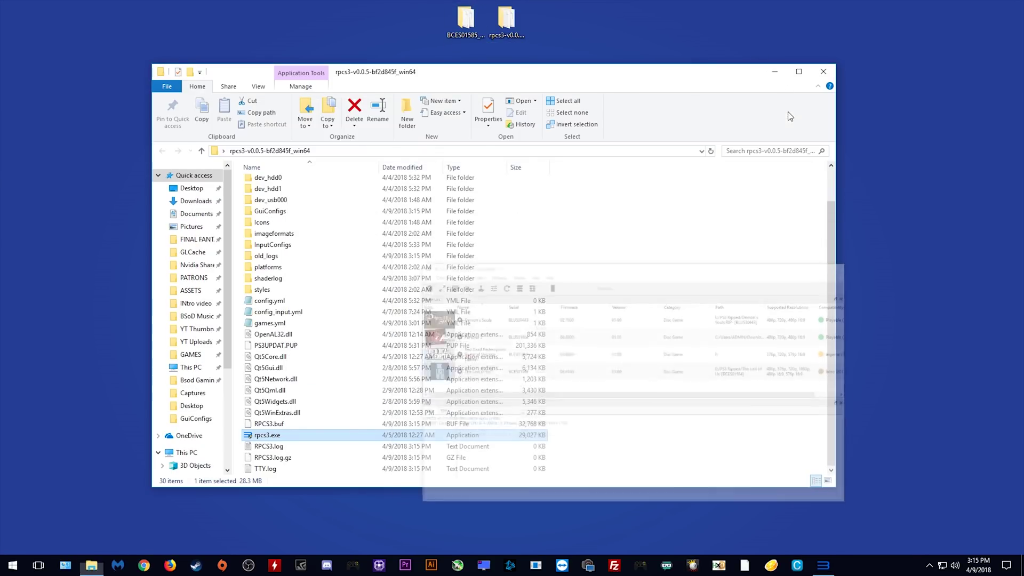
pyautogui.scroll(2, 363, 352)
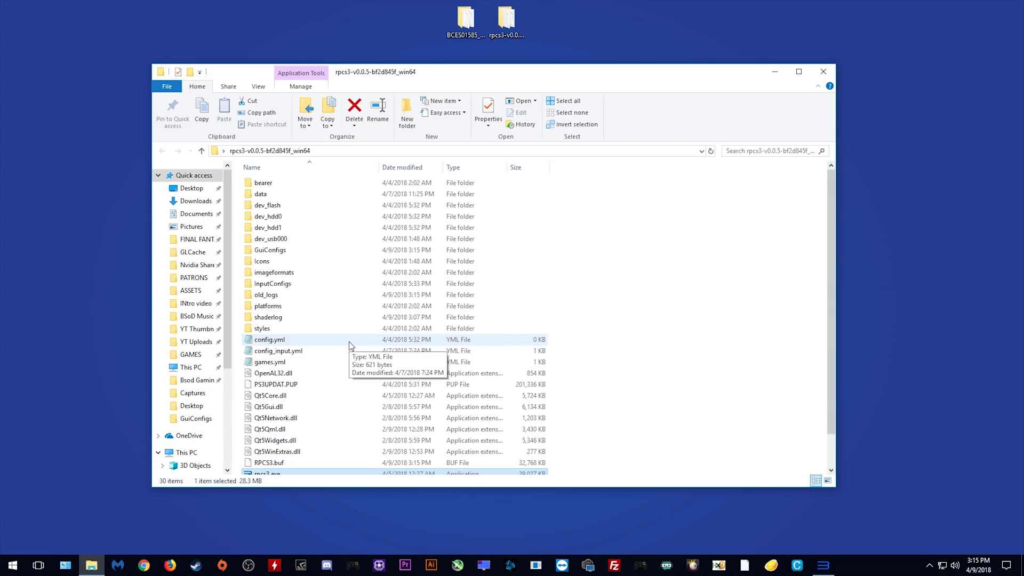
pyautogui.doubleClick(270, 217)
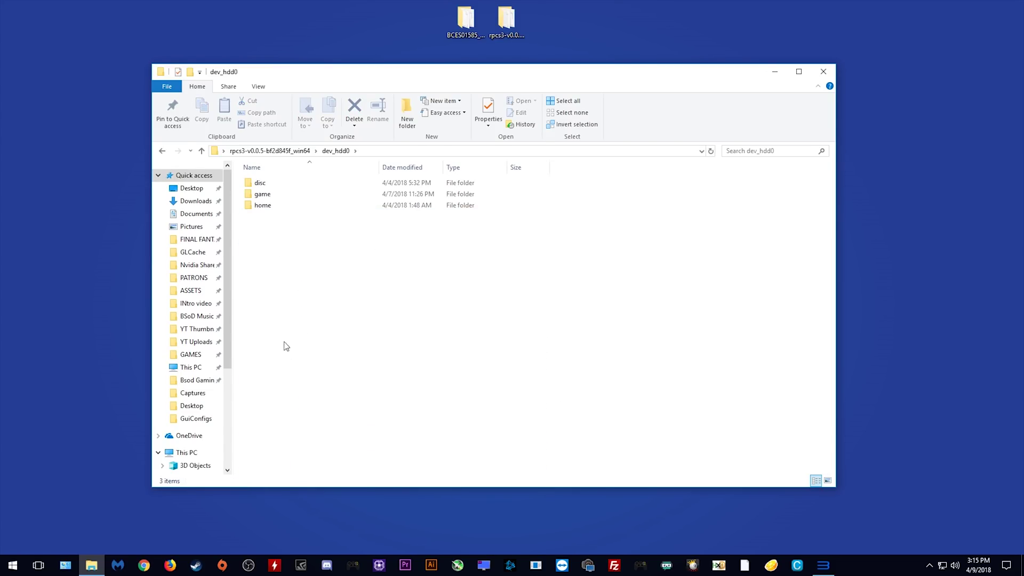
pyautogui.doubleClick(268, 208)
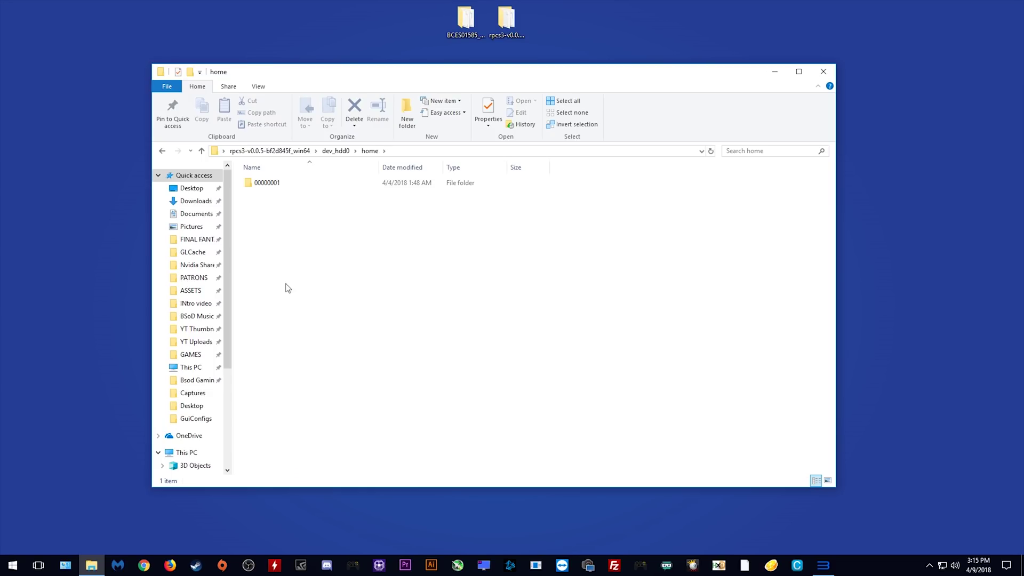
pyautogui.doubleClick(272, 183)
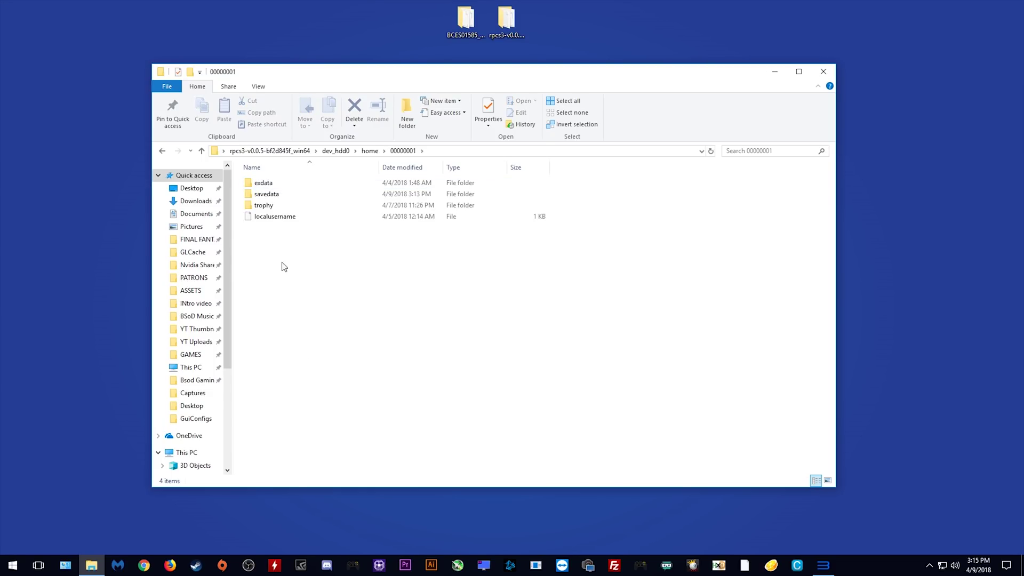
pyautogui.doubleClick(280, 194)
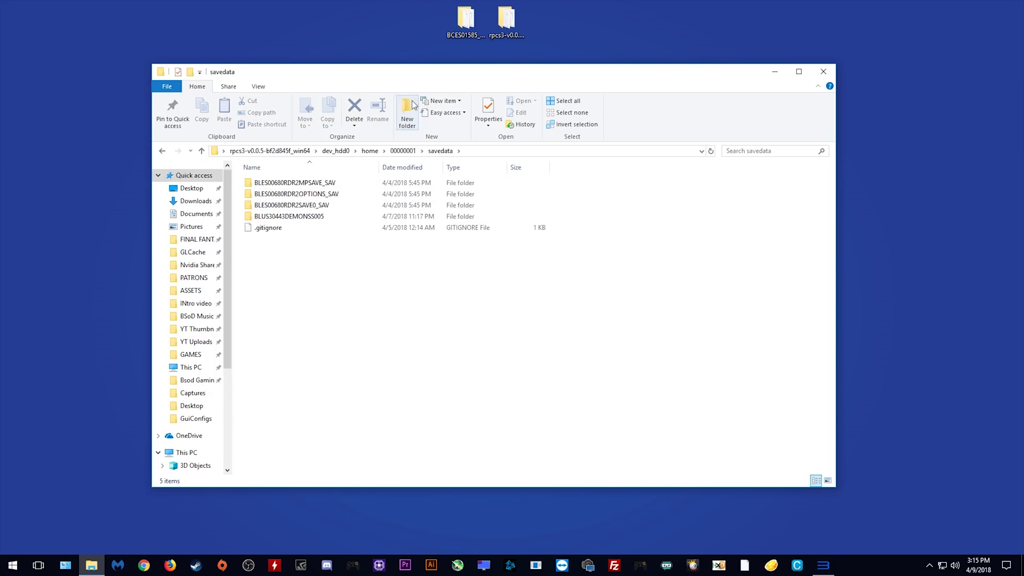
pyautogui.click(465, 27)
pyautogui.moveTo(463, 22); pyautogui.dragTo(346, 291)
pyautogui.click(536, 396)
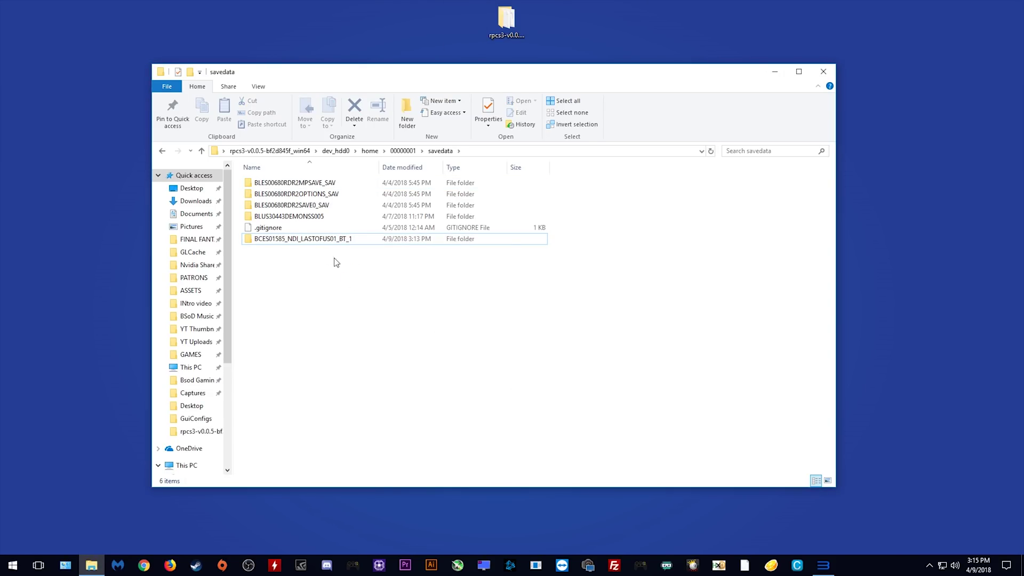
# Return to the emulator's root folder and open CurrentSettings.ini from the GuiConfigs folder in Notepad.
pyautogui.click(163, 151)
pyautogui.click(162, 151)
pyautogui.click(163, 152)
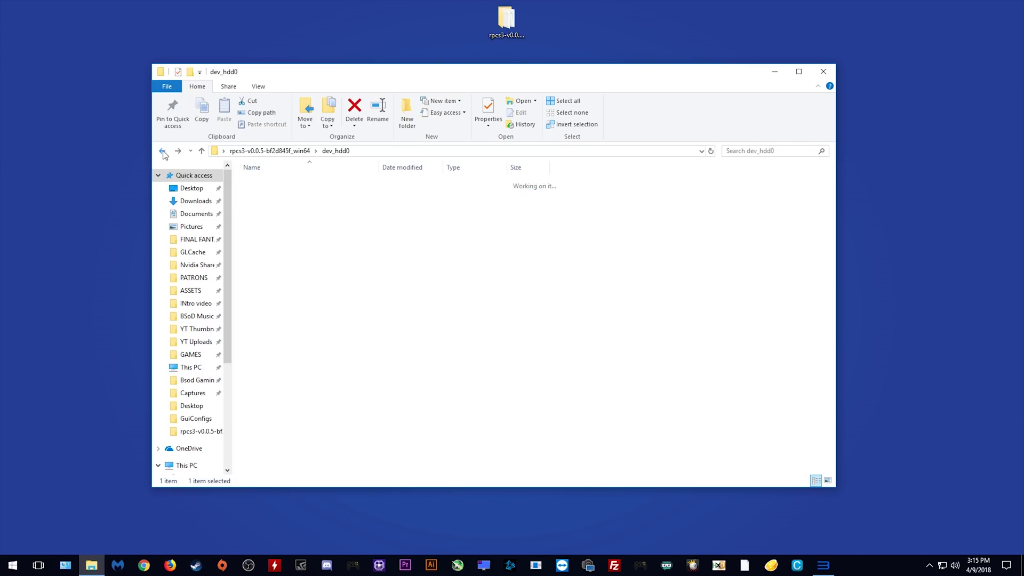
pyautogui.click(162, 151)
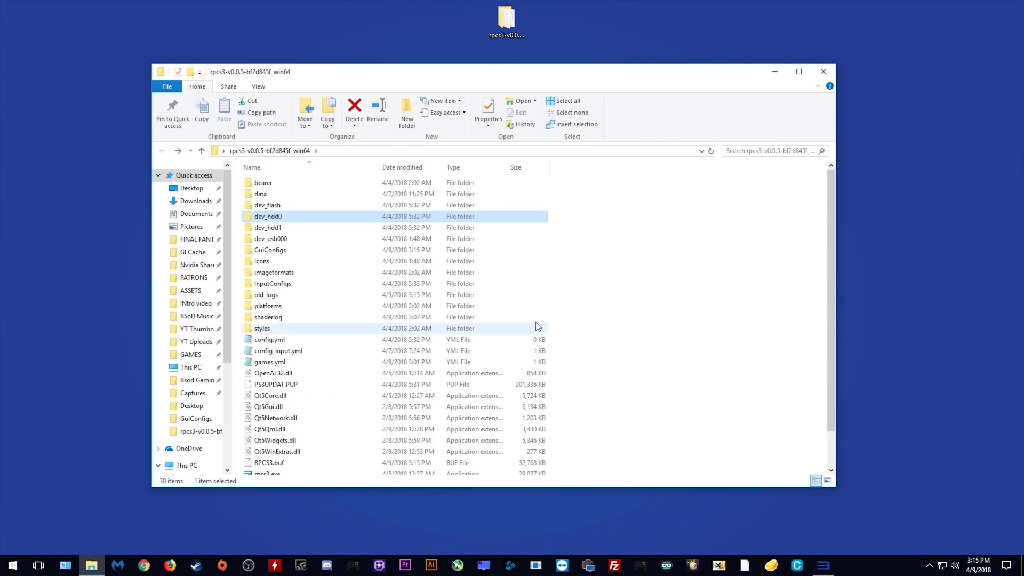
pyautogui.doubleClick(282, 251)
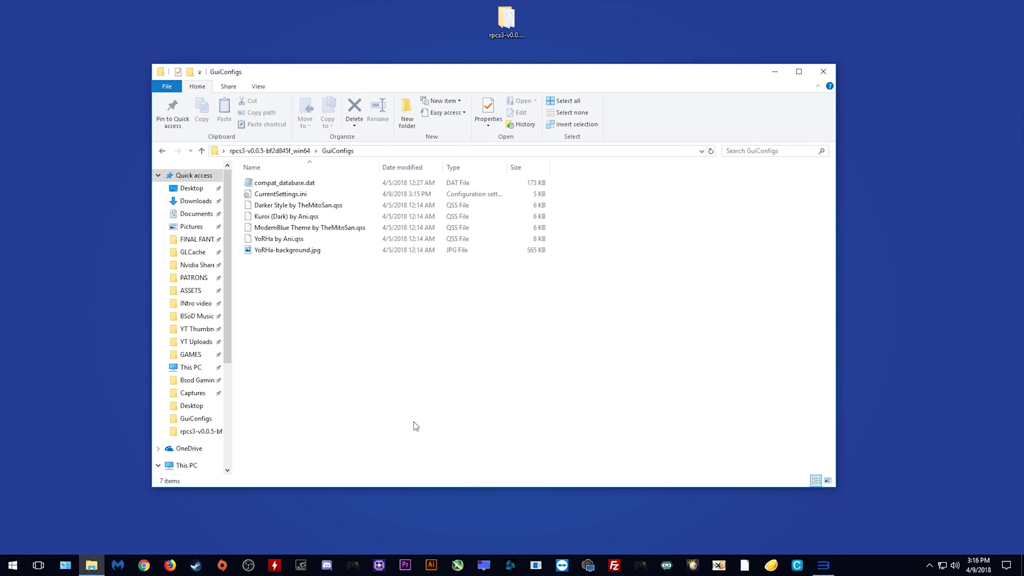
pyautogui.doubleClick(283, 195)
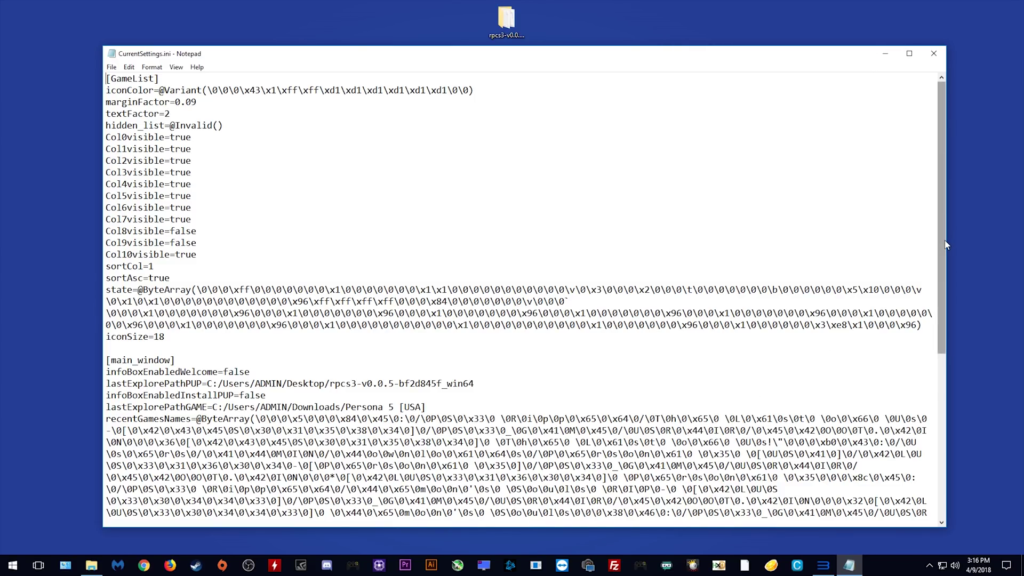
# Review CurrentSettings.ini down to its end, save it and close the file.
pyautogui.moveTo(943, 241); pyautogui.dragTo(657, 464)
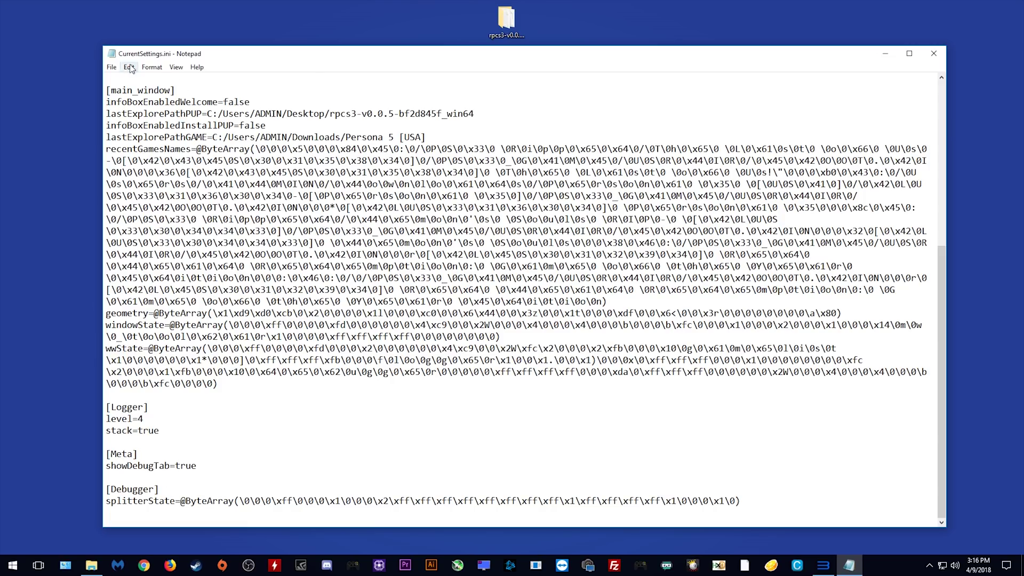
pyautogui.click(112, 69)
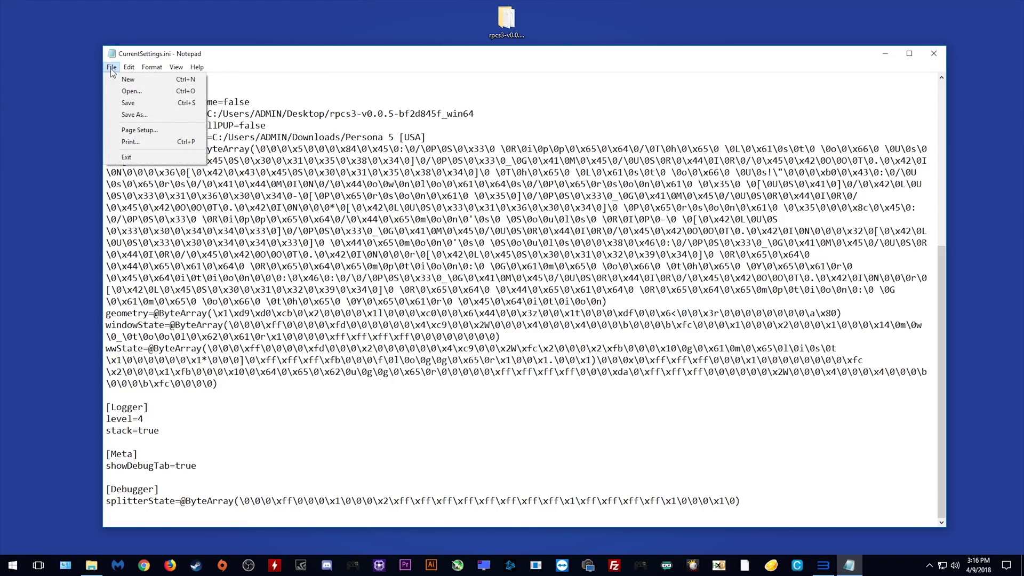
pyautogui.click(128, 102)
pyautogui.click(934, 53)
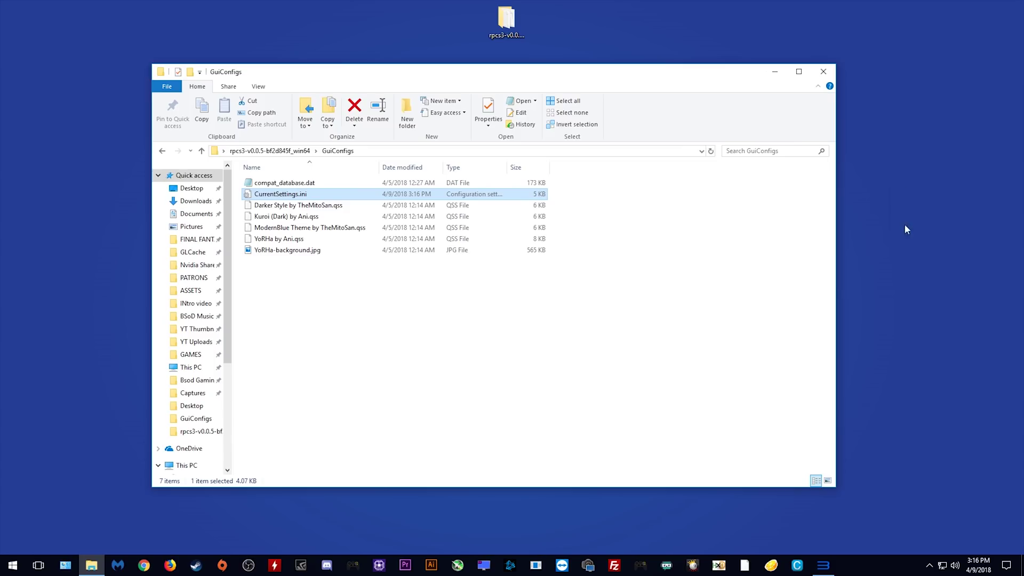
# Switch back to RPCS3, minimize the file window, and open the configuration of The Last of Us to check its PPU and SPU decoders.
pyautogui.click(826, 564)
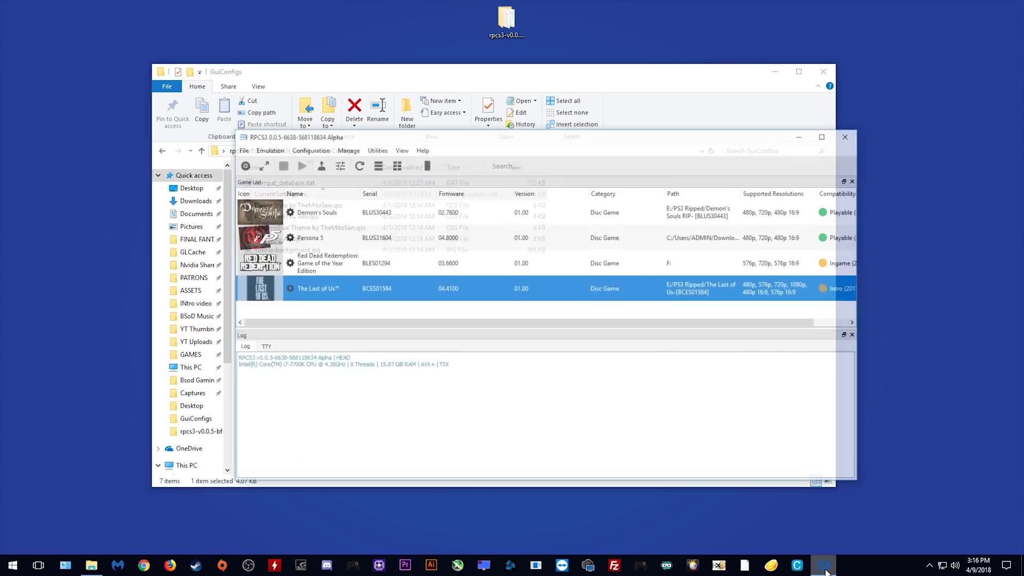
pyautogui.click(775, 72)
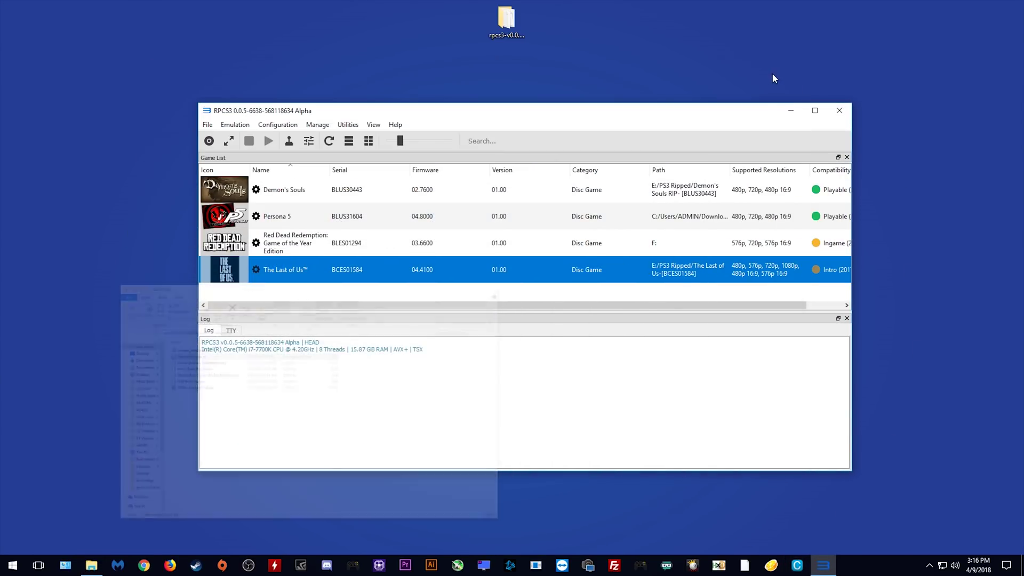
pyautogui.rightClick(272, 277)
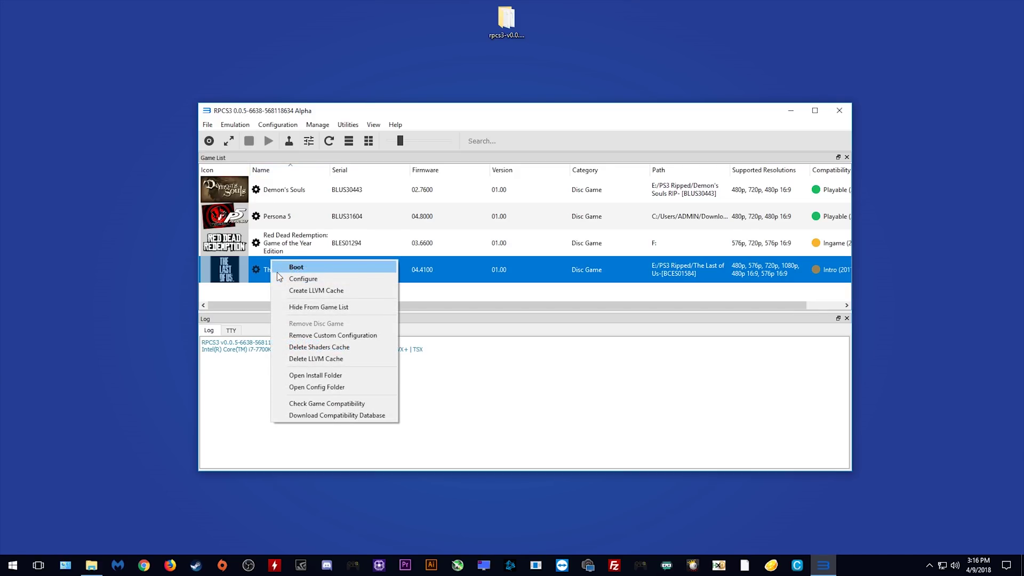
pyautogui.click(319, 281)
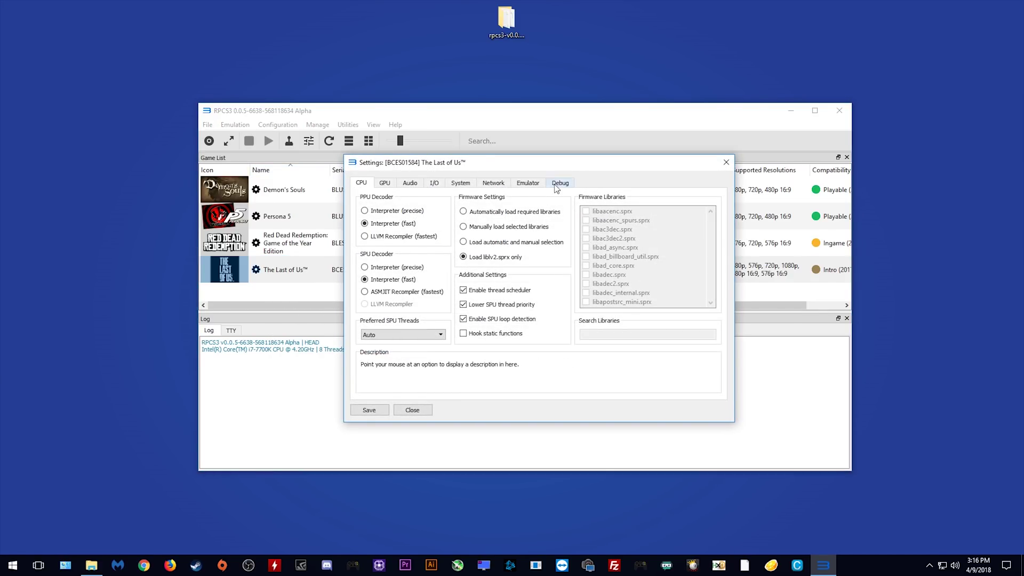
pyautogui.moveTo(541, 230)
pyautogui.moveTo(392, 226)
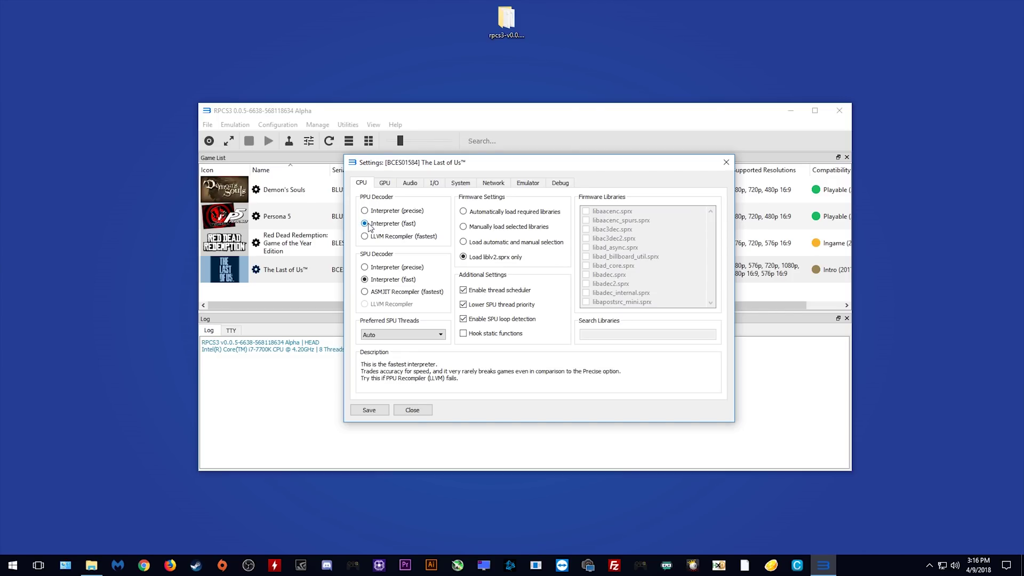
pyautogui.moveTo(367, 282)
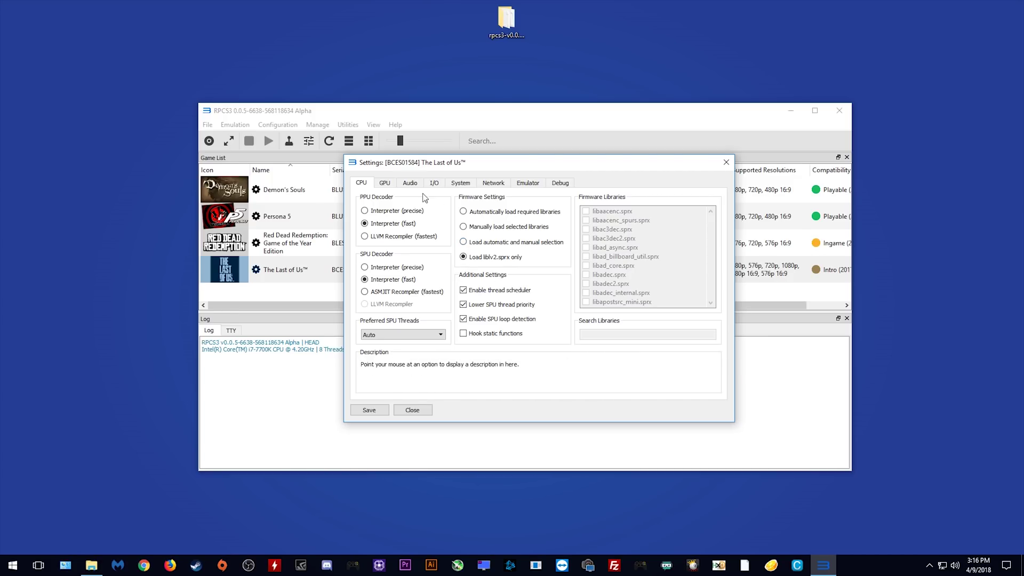
# Review the GPU, Debug and CPU settings for The Last of Us and save the game's configuration.
pyautogui.click(386, 183)
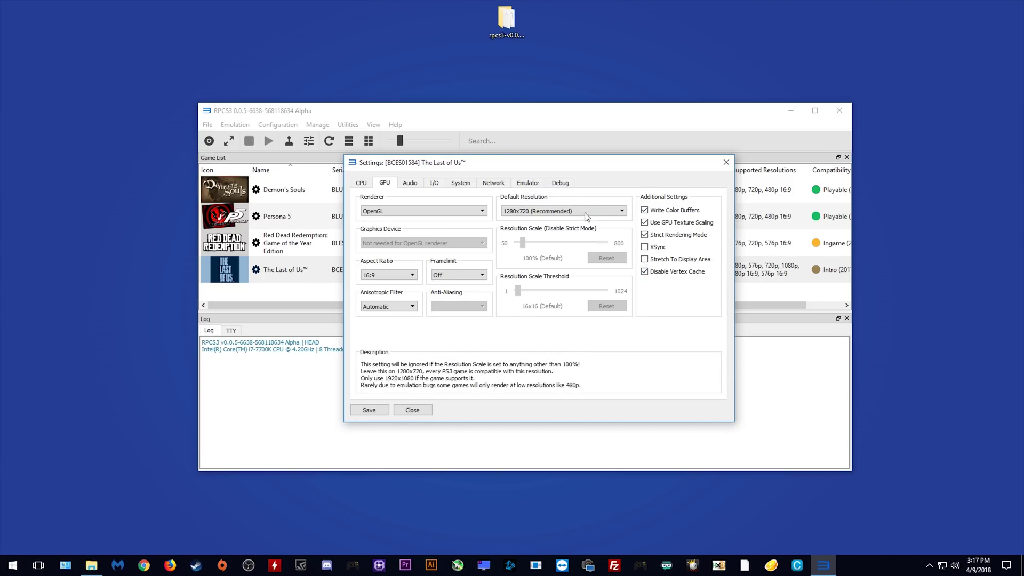
pyautogui.click(560, 182)
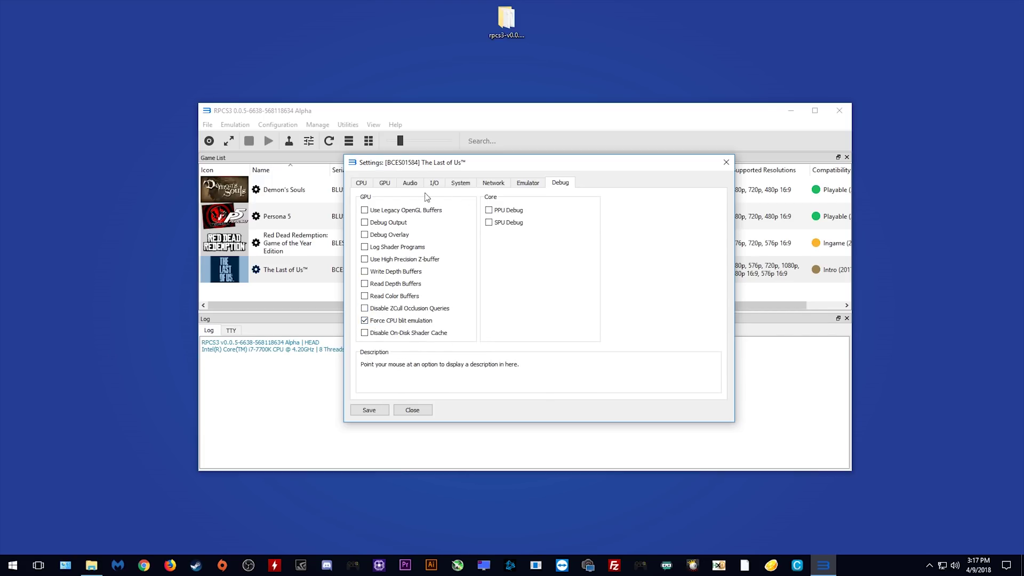
pyautogui.click(389, 183)
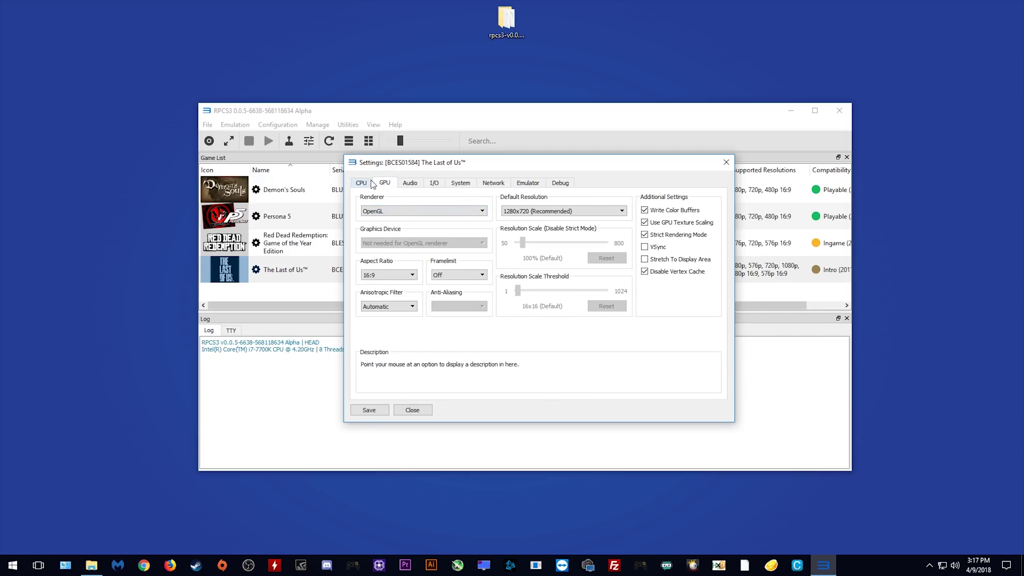
pyautogui.click(368, 181)
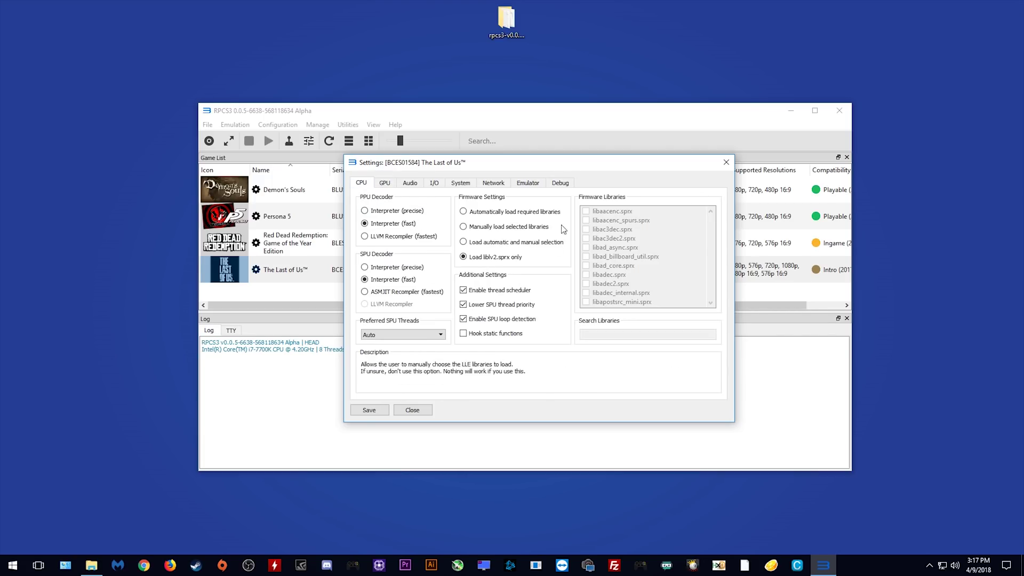
pyautogui.click(369, 410)
pyautogui.click(605, 460)
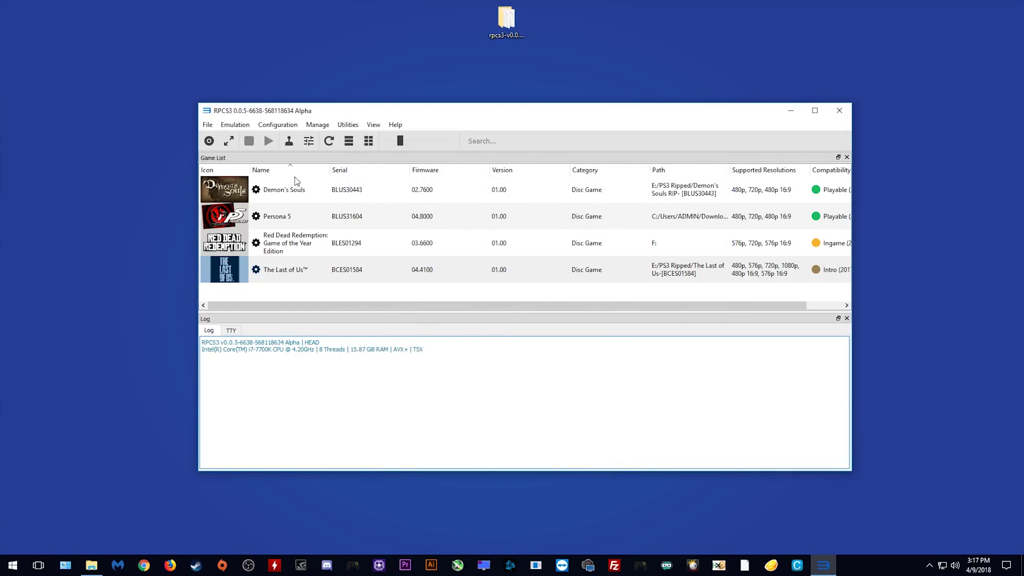
# Check and confirm the gamepad settings, and boot The Last of Us from the game list.
pyautogui.click(291, 142)
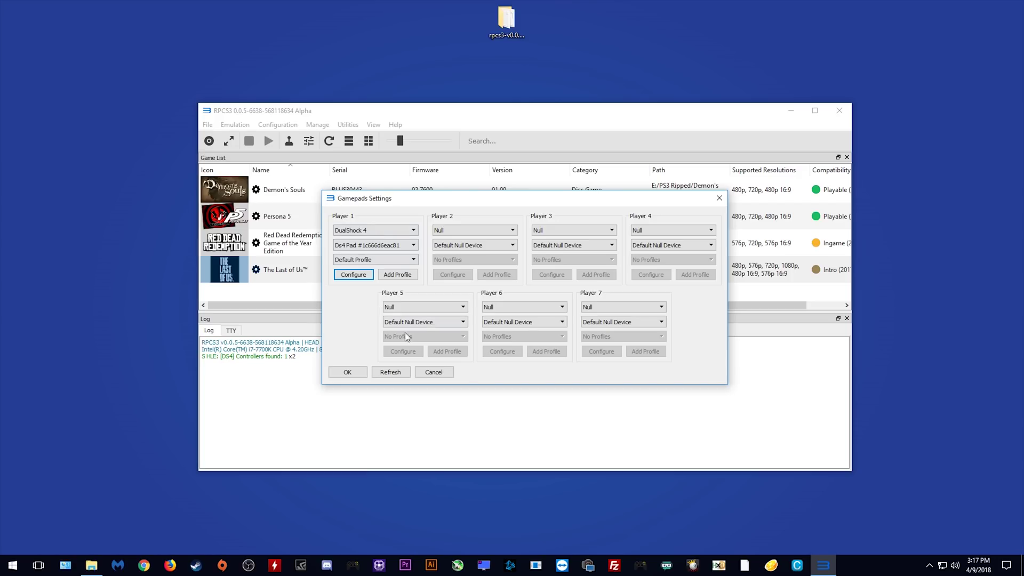
pyautogui.click(348, 372)
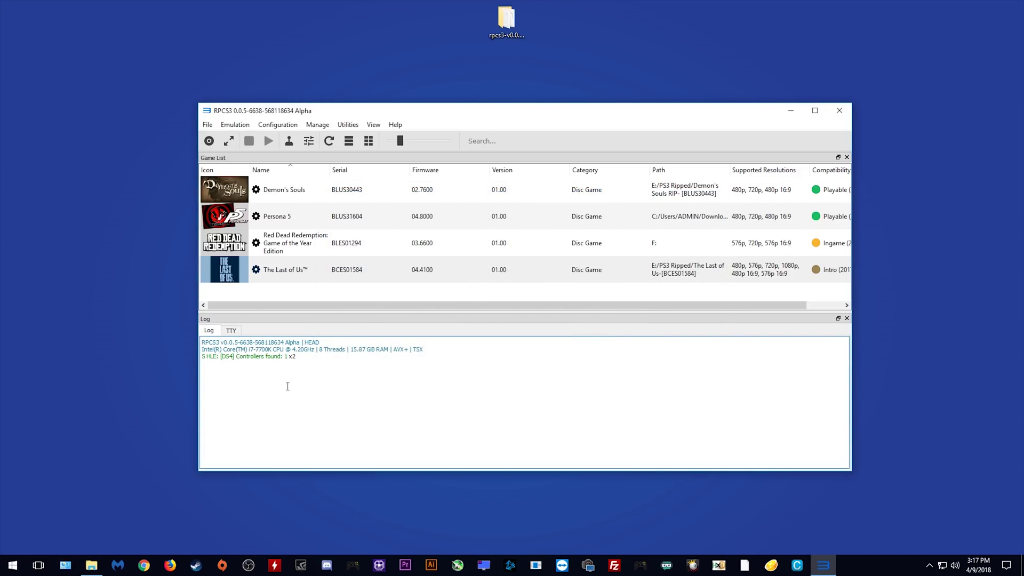
pyautogui.doubleClick(266, 273)
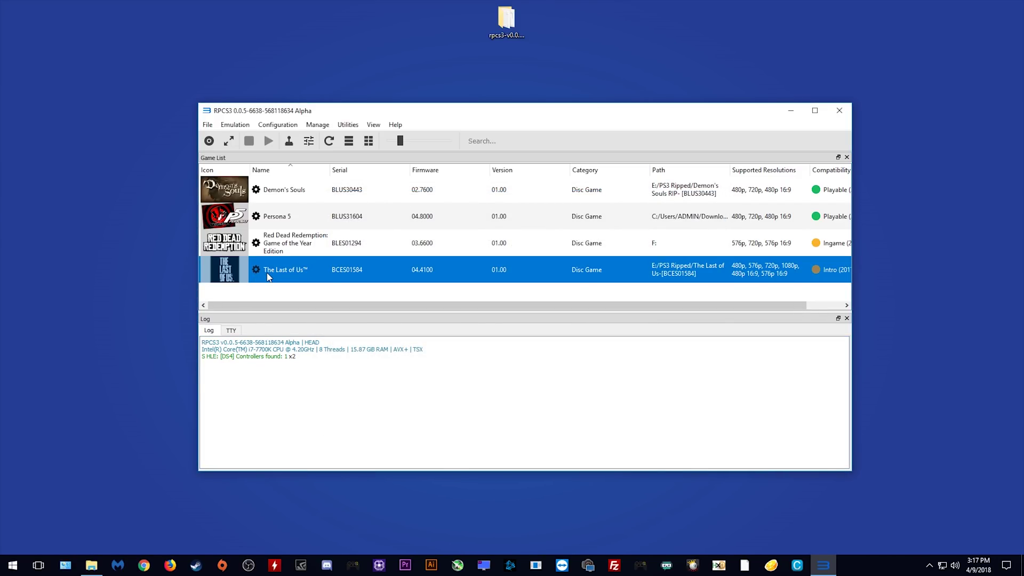